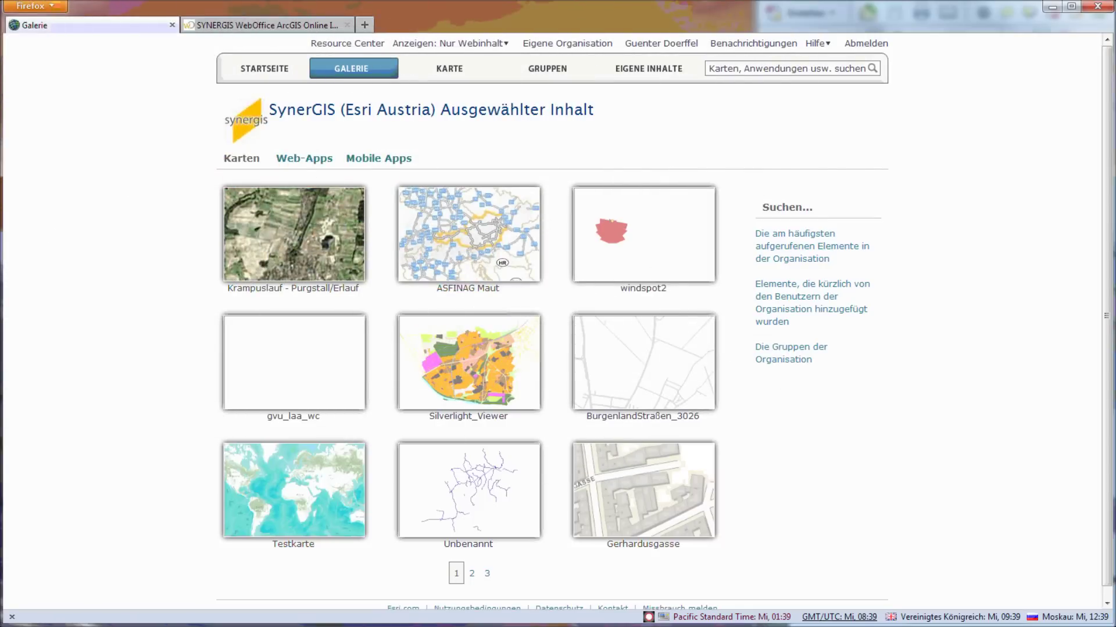
From gallery page 3, open the WebOffice_ArcGIS_Online_Demonstrator service in the ArcGIS.com map viewer
left_click(488, 576)
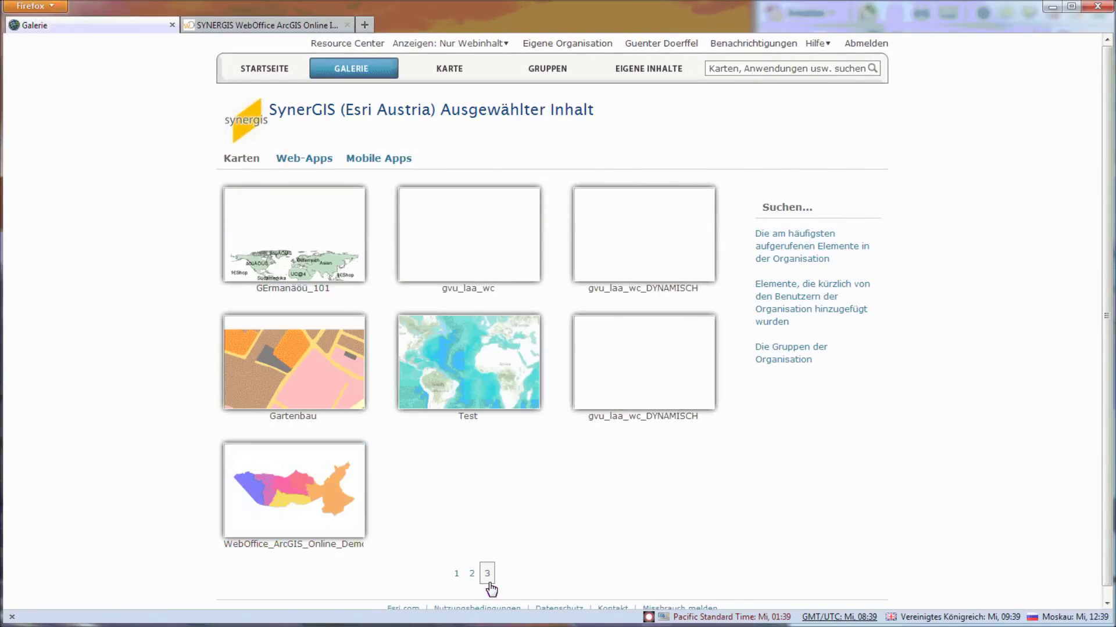
mouse_move(356, 531)
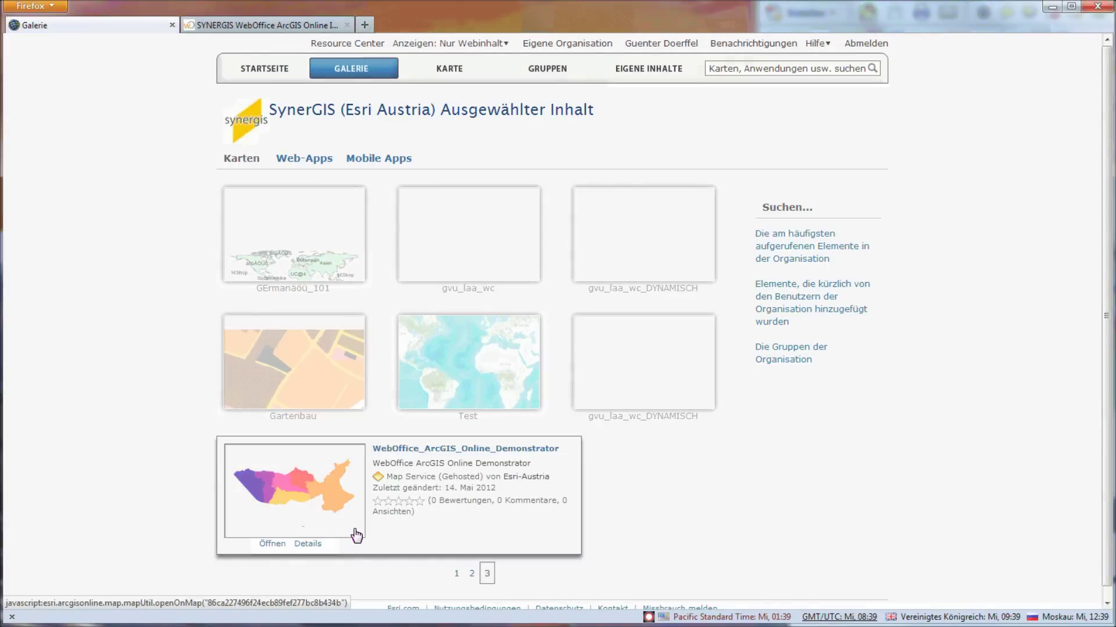
left_click(307, 543)
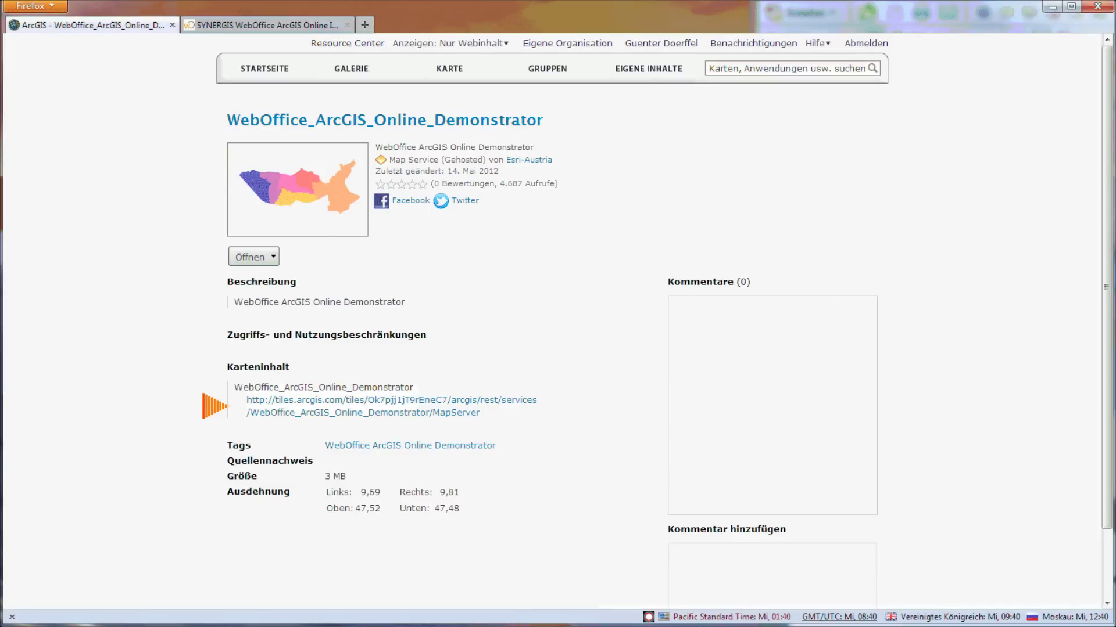
left_click(273, 259)
left_click(277, 273)
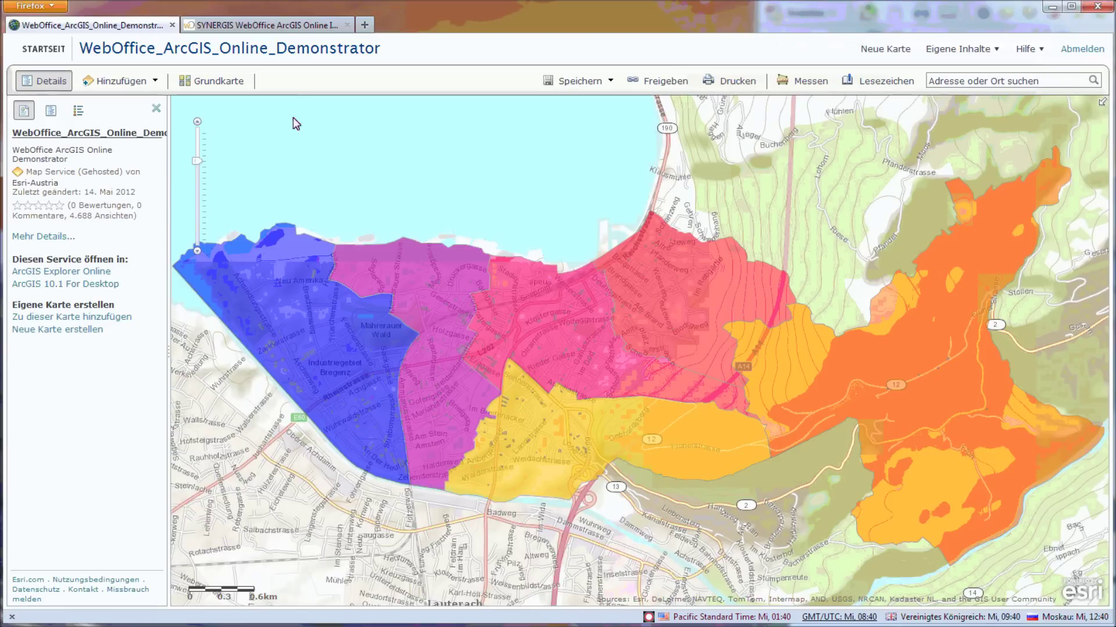
In WebOffice, zoom the bus-line map to Bregenz and start the Add AGS Online Service form
left_click(293, 26)
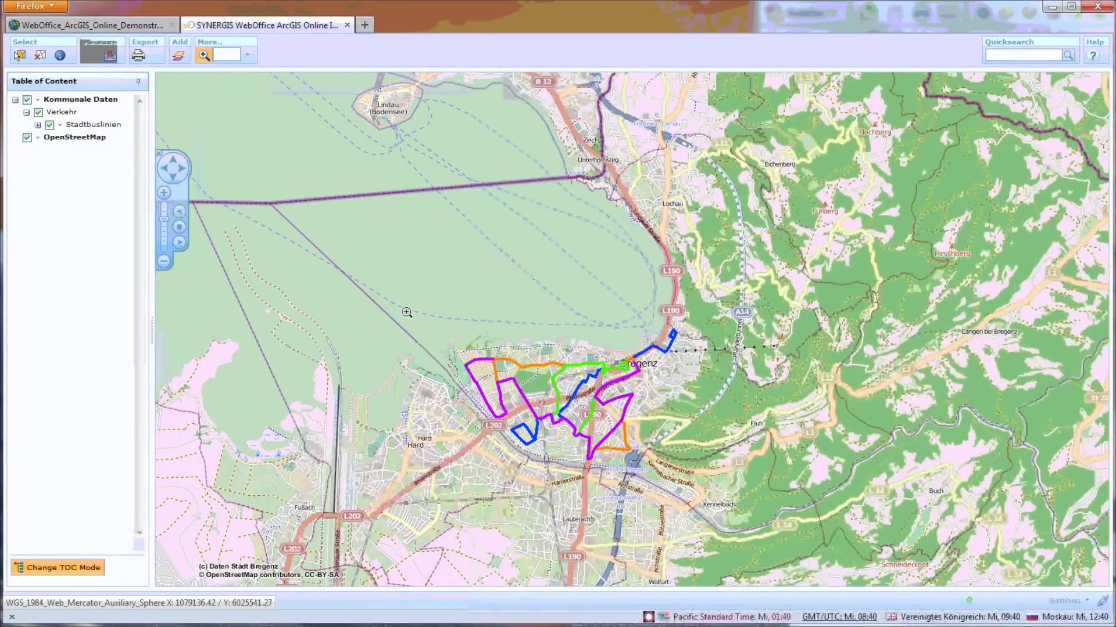
left_click_drag(434, 331, 670, 474)
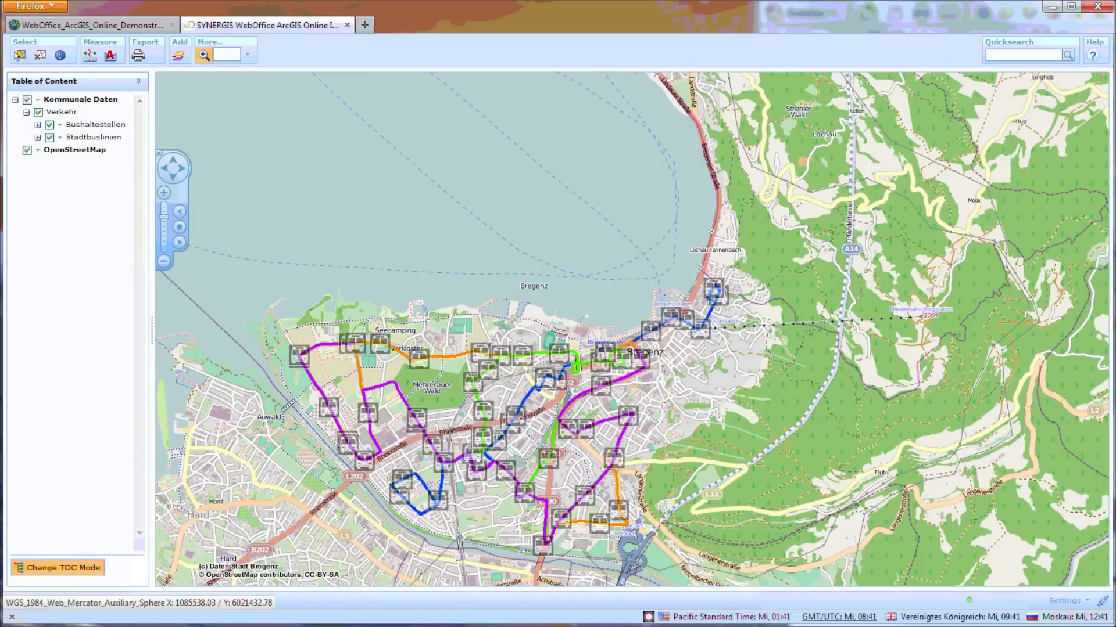
left_click(177, 56)
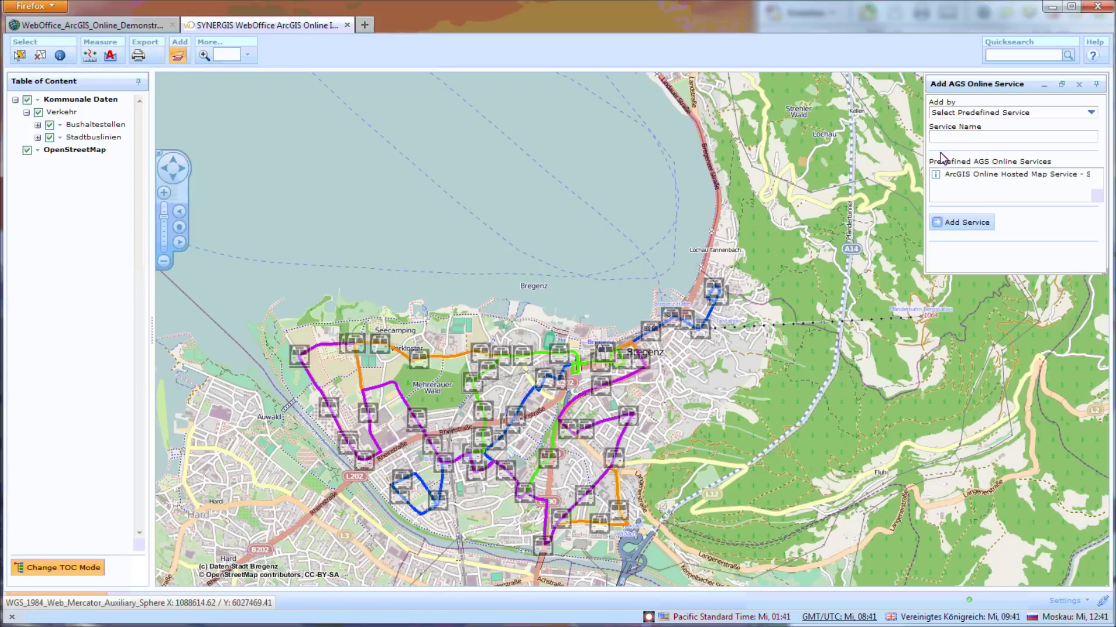
Add the predefined 'ArcGIS Online Hosted Map Service' as the School Distr. (Predefined) layer
left_click(1091, 113)
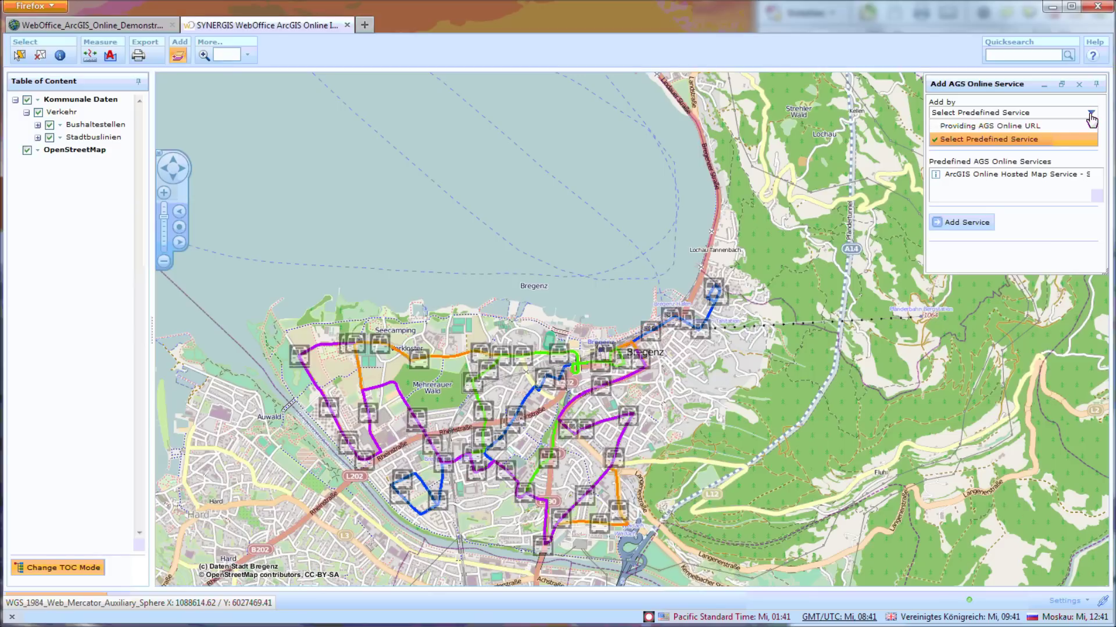
left_click(1091, 116)
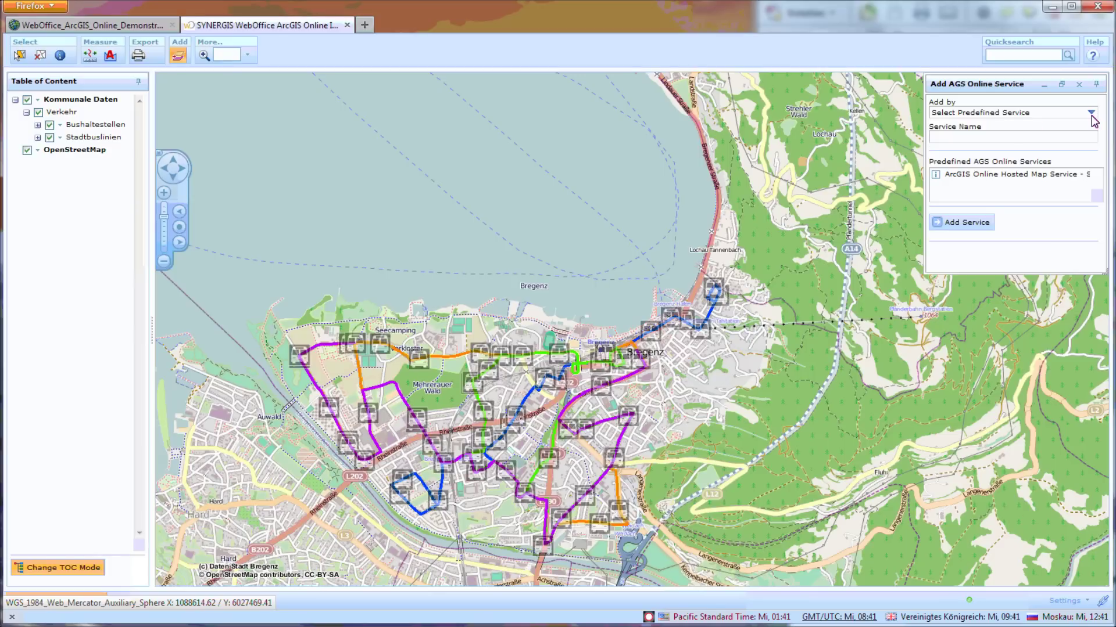
left_click(1055, 178)
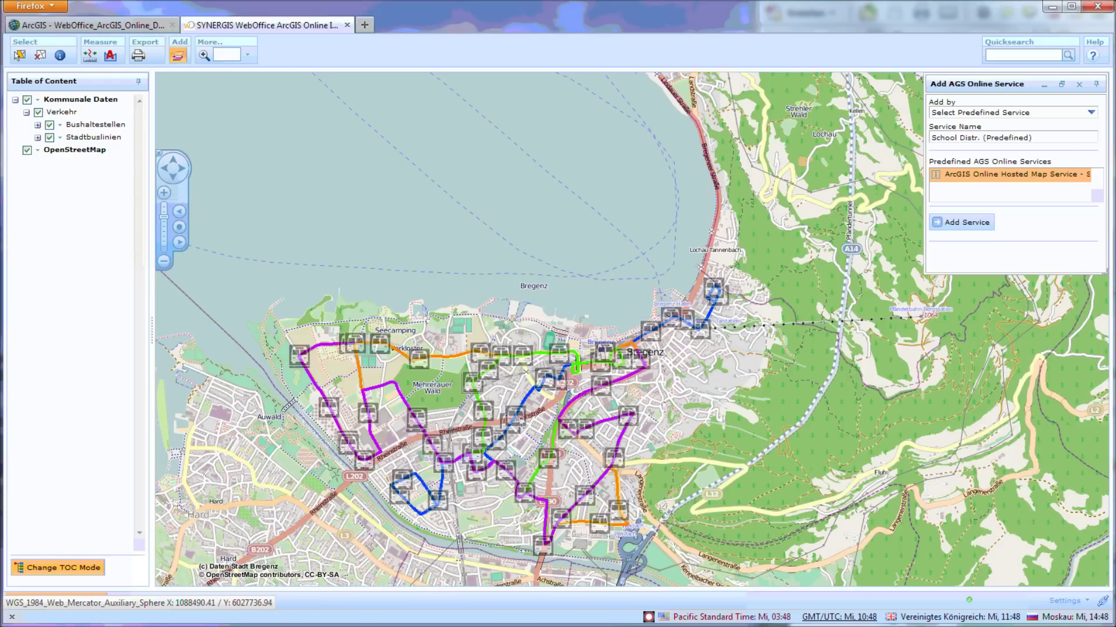
left_click(976, 223)
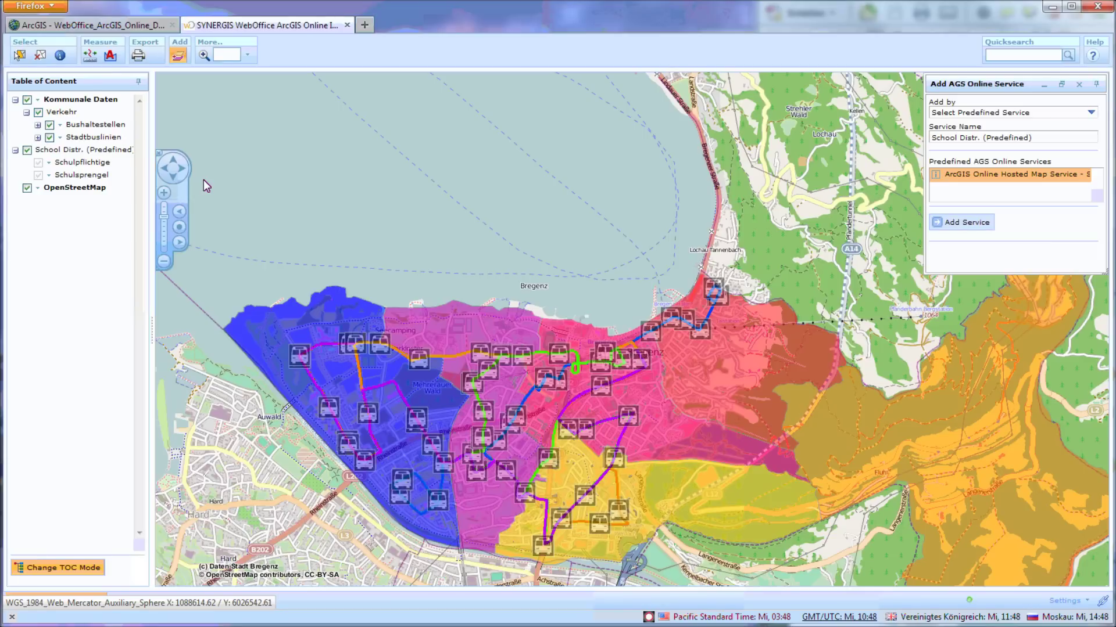
Set the School Distr. (Predefined) service transparency to 51, then remove that map service
right_click(127, 152)
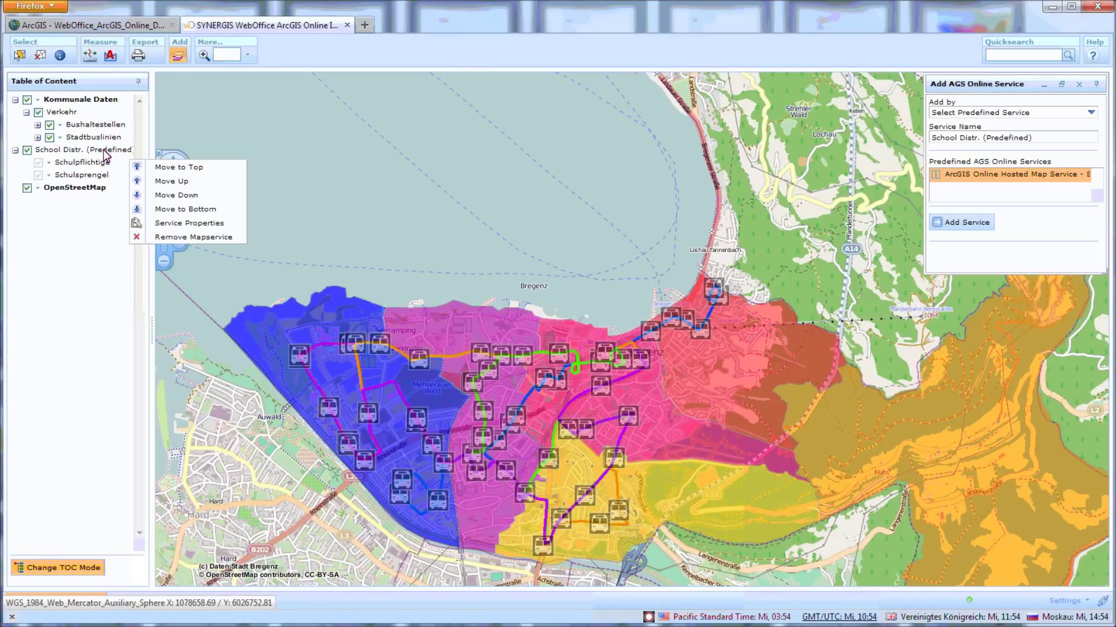
left_click(160, 223)
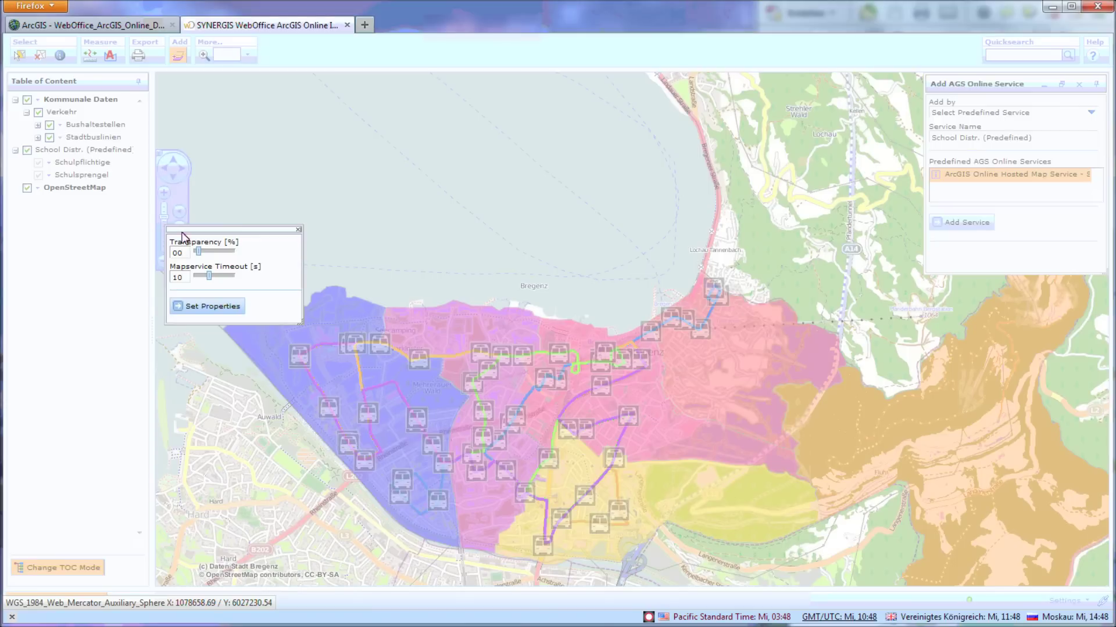
left_click_drag(198, 251, 214, 252)
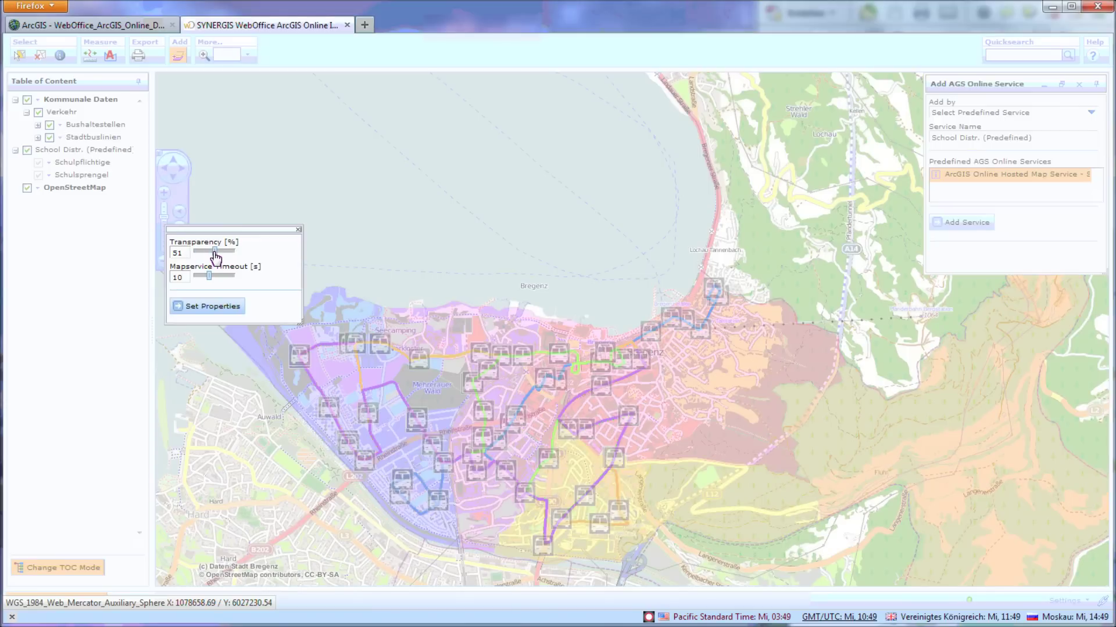
left_click(183, 305)
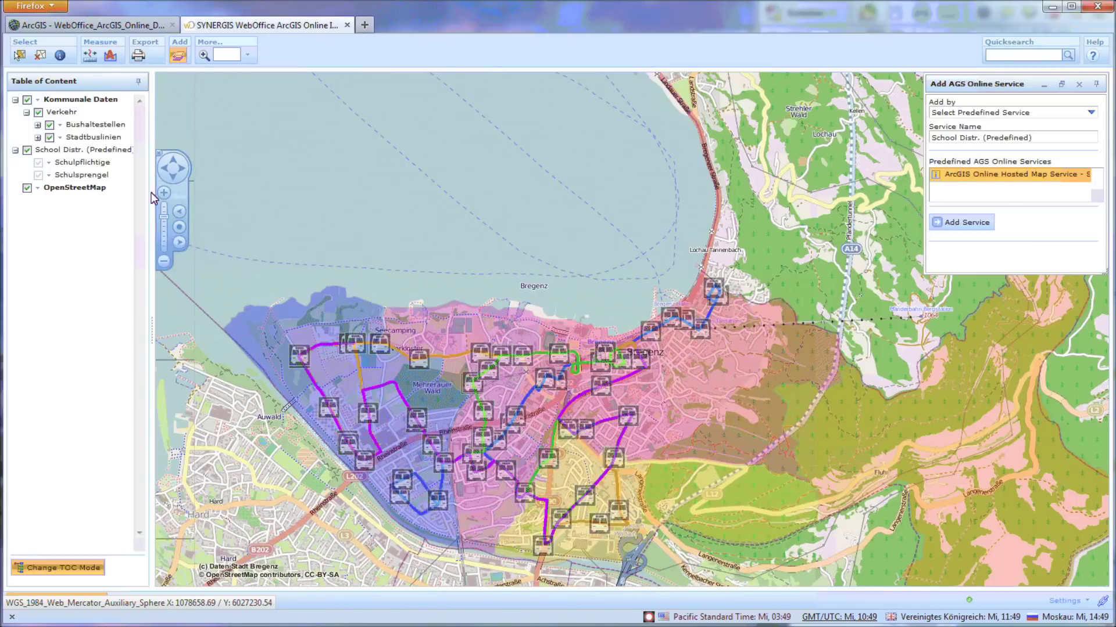
right_click(133, 153)
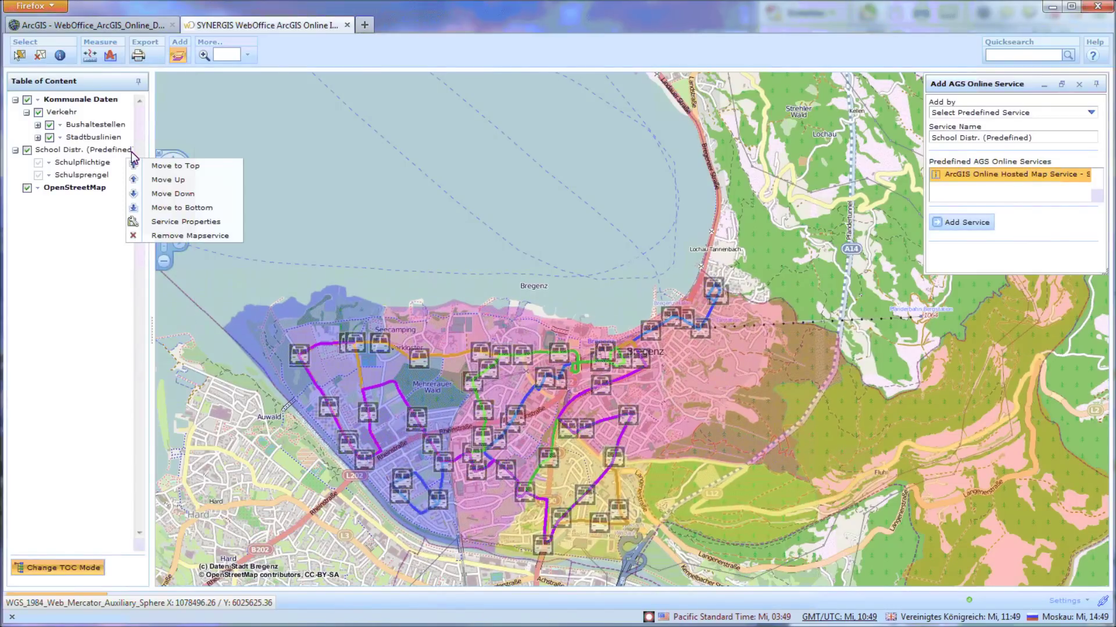
left_click(134, 235)
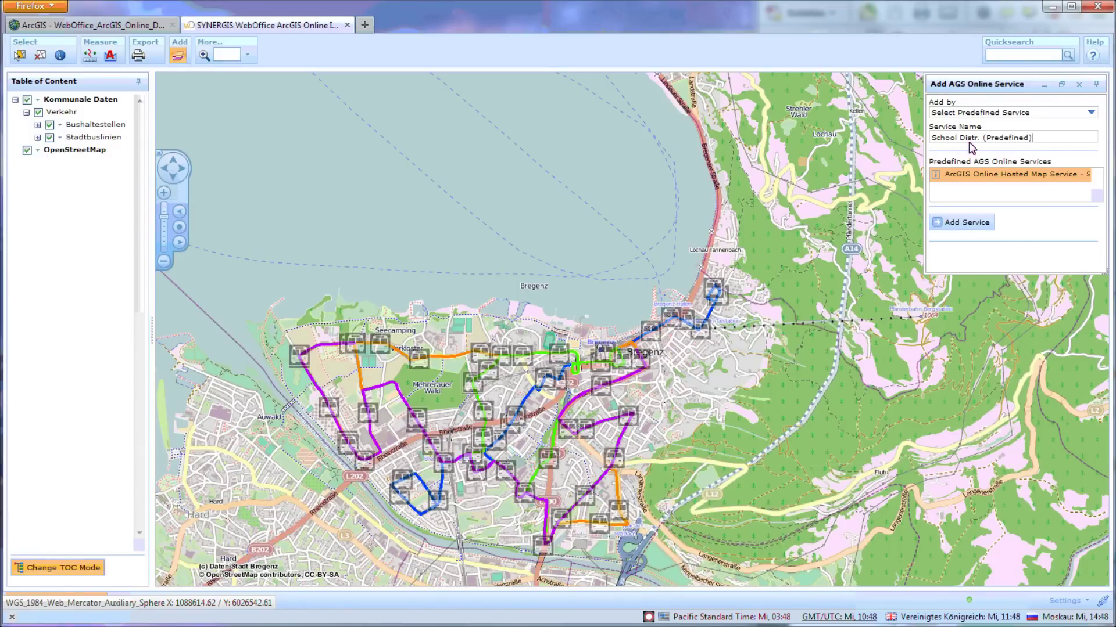
Choose 'Providing AGS Online URL', name the service 'School District (by URL)' and paste its URL
left_click(1092, 112)
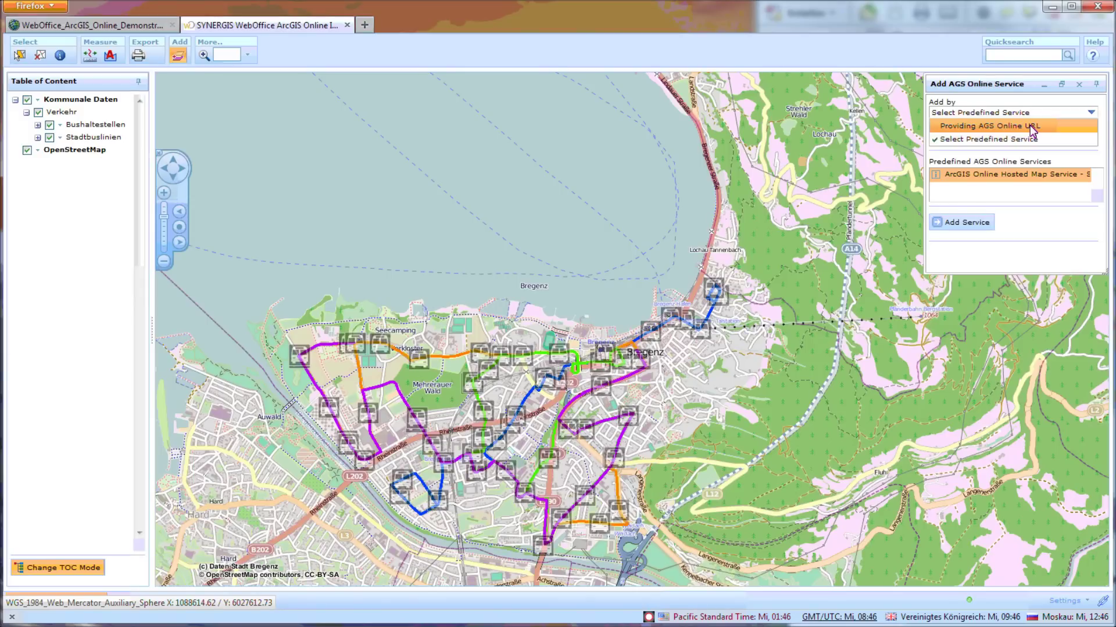
left_click(1032, 127)
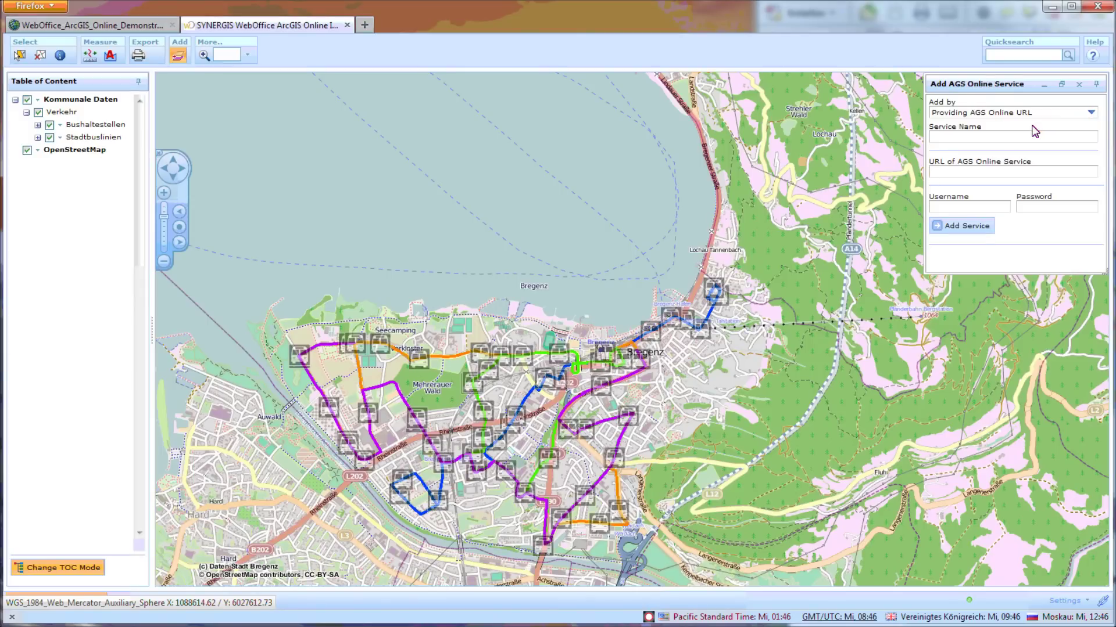
left_click(934, 139)
type("School District (by URL)")
left_click(934, 170)
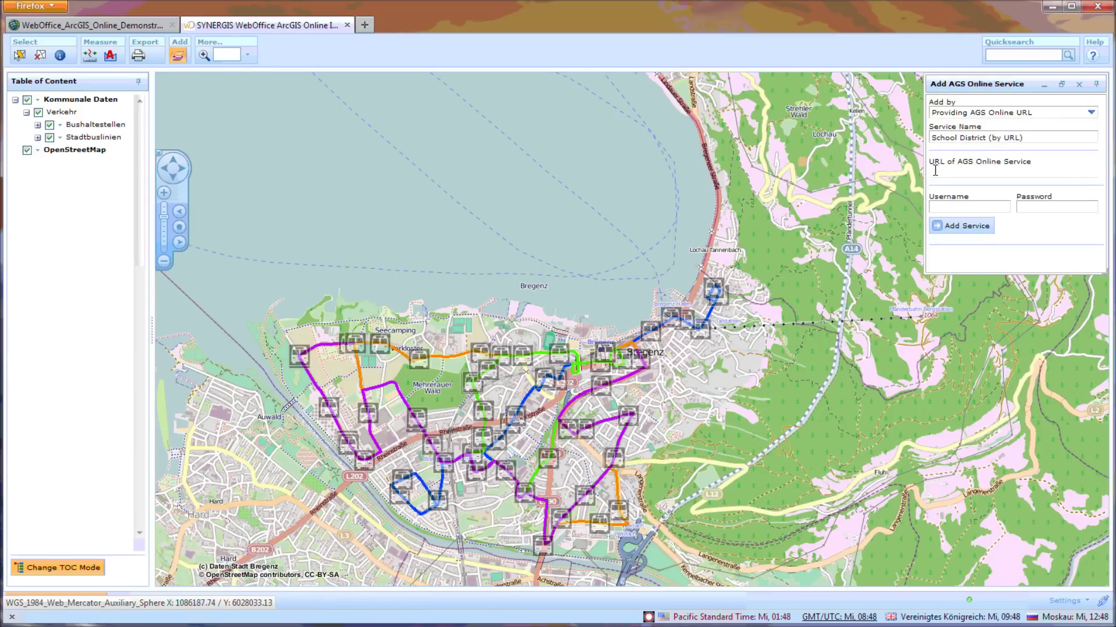
key("ctrl+v")
Paste the account username and password, then add the URL service to the map
left_click(930, 206)
type("weboffice-agol")
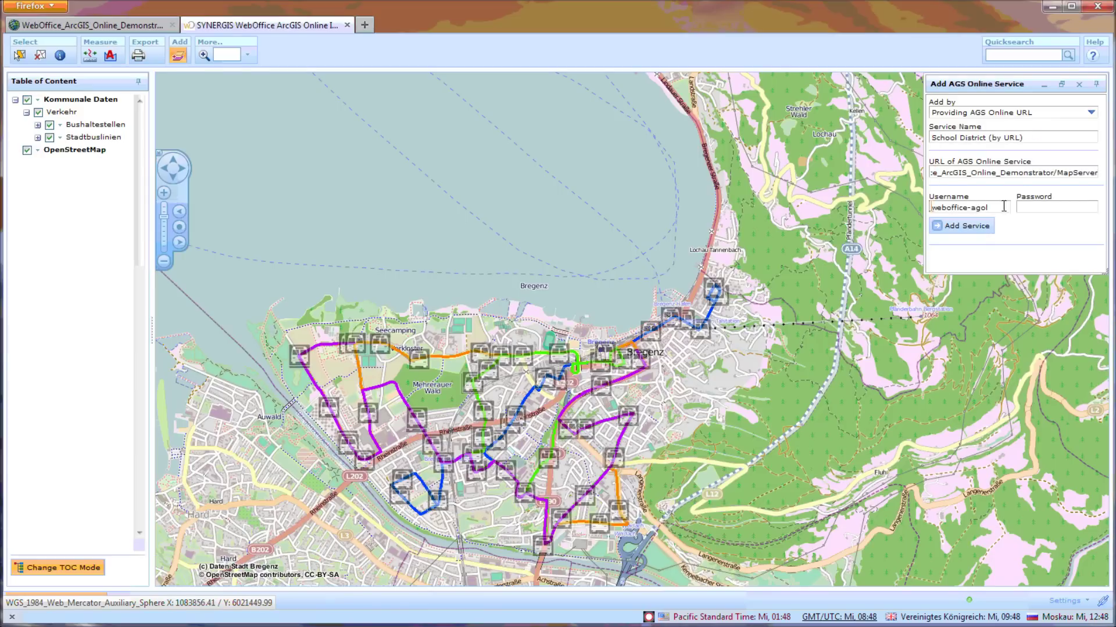
key("Tab")
key("ctrl+v")
left_click(981, 230)
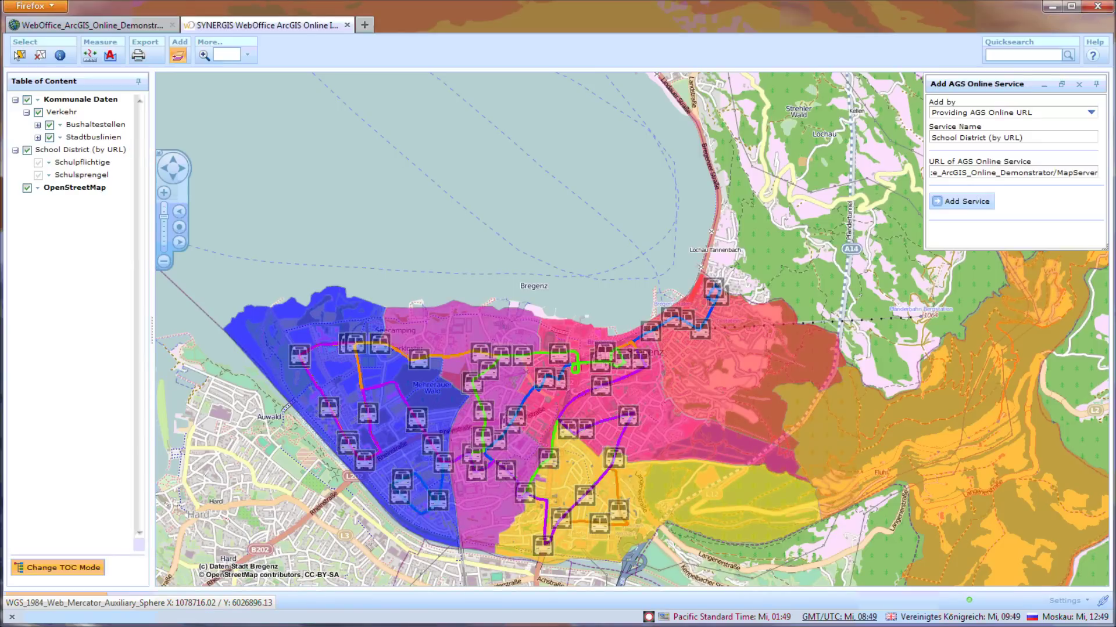
Place the A4 landscape print extent at 1:10,000 on the Bregenz shore, rotated -18°
left_click(139, 56)
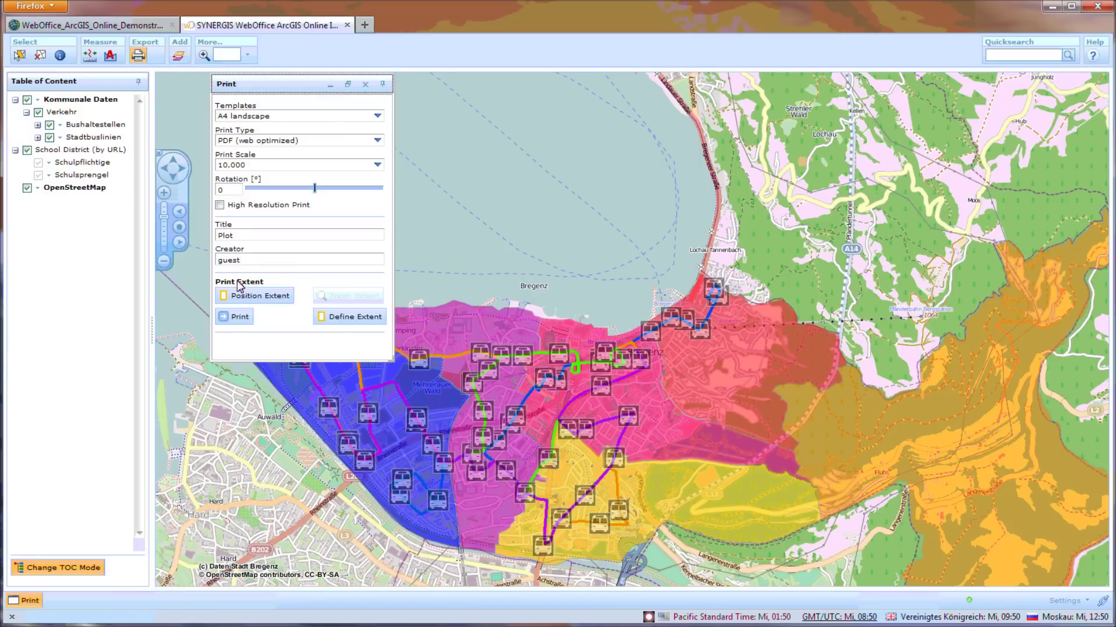
left_click(245, 298)
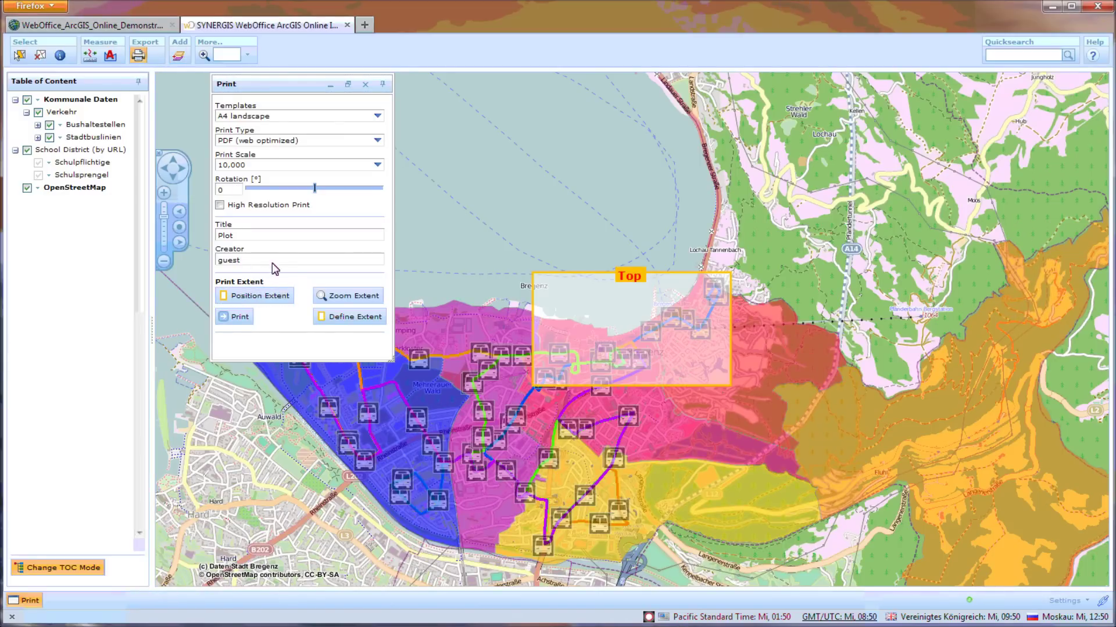
left_click(316, 194)
left_click_drag(316, 194, 321, 192)
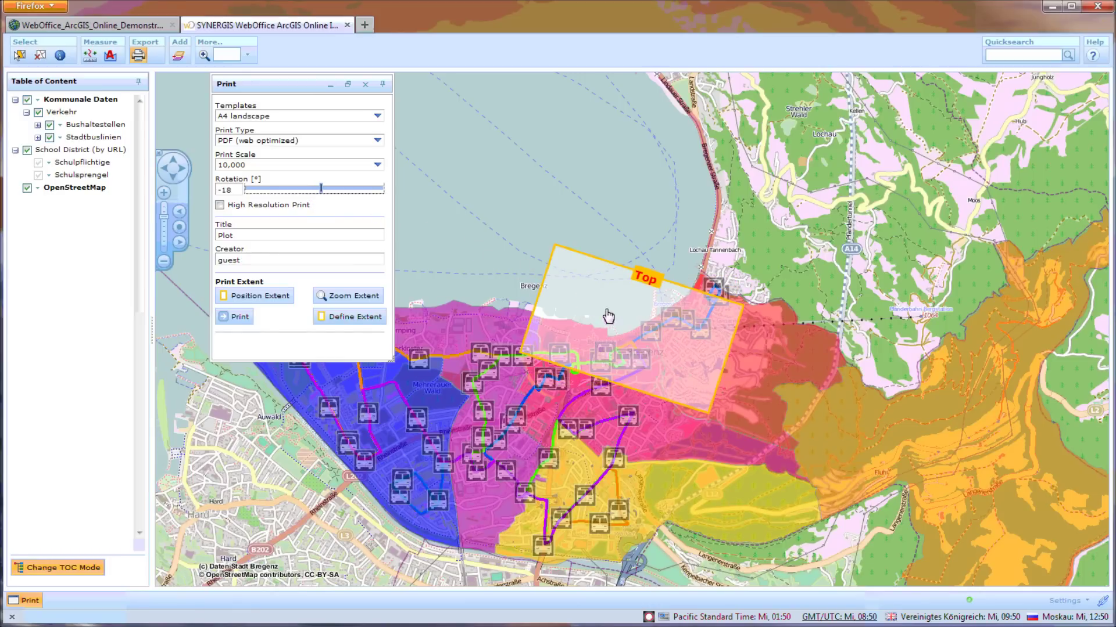
left_click_drag(530, 340, 490, 348)
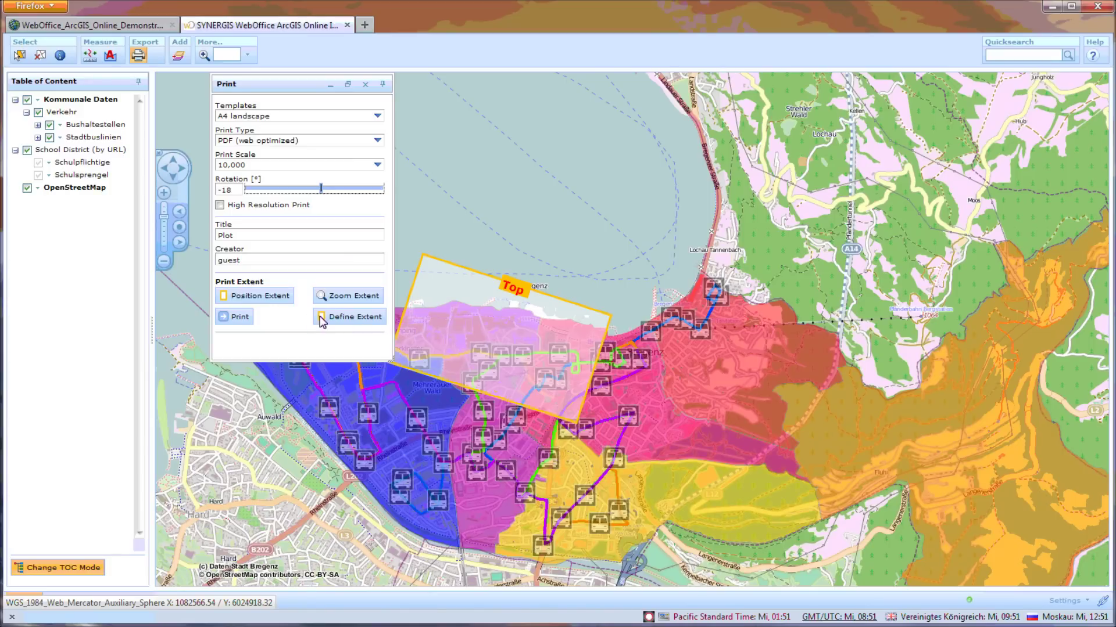
Generate the 'Plot' PDF print, then close its preview and the Print panel
left_click(244, 318)
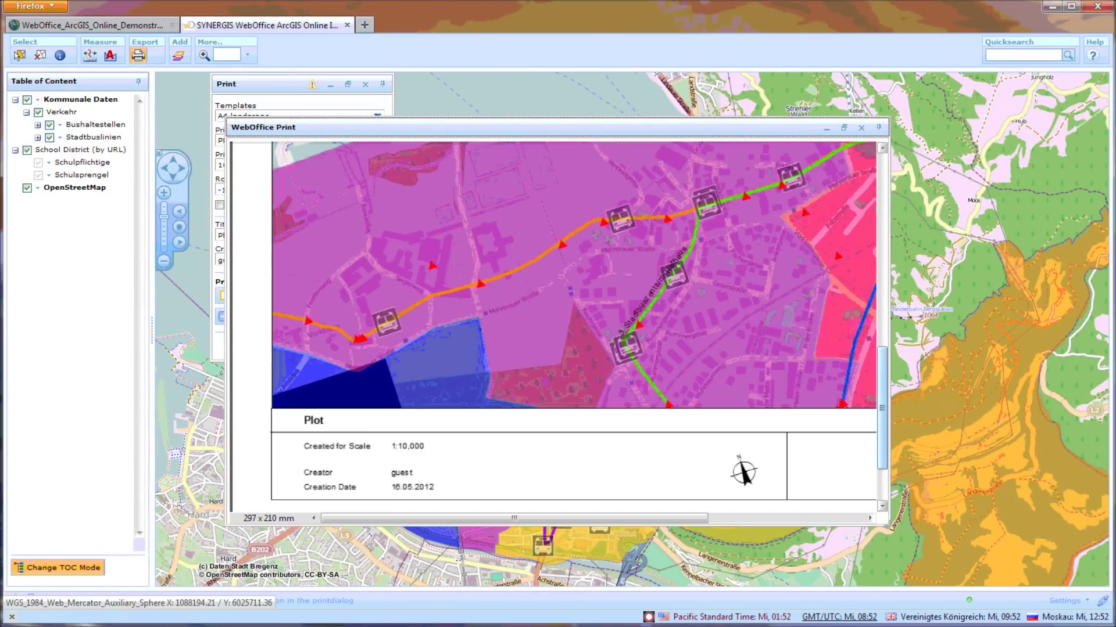
scroll(825, 218, "up", 2)
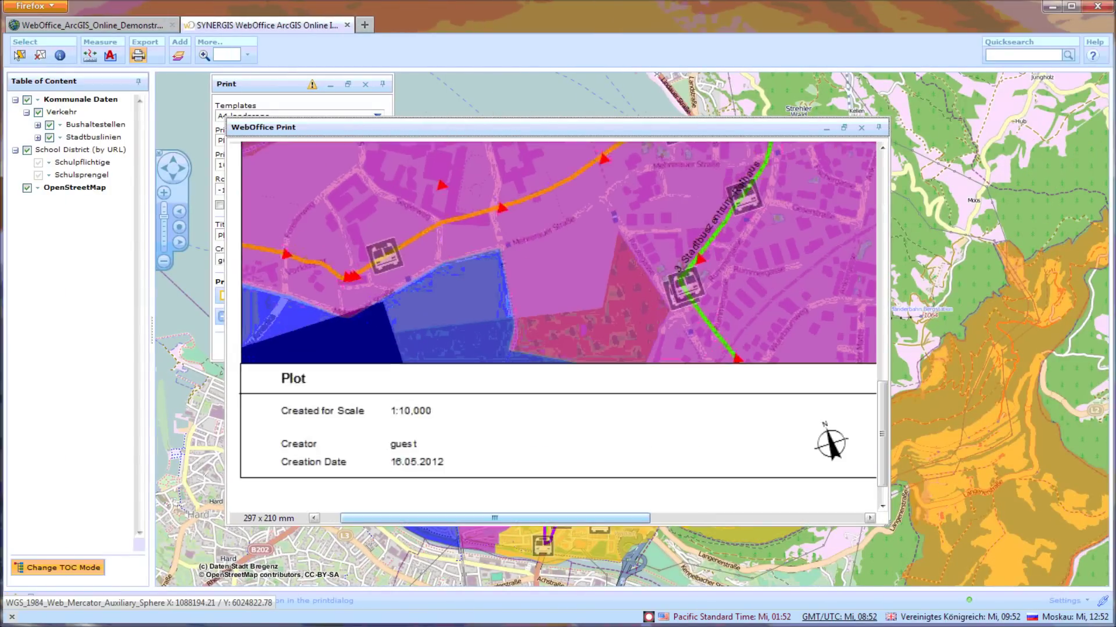
left_click(859, 128)
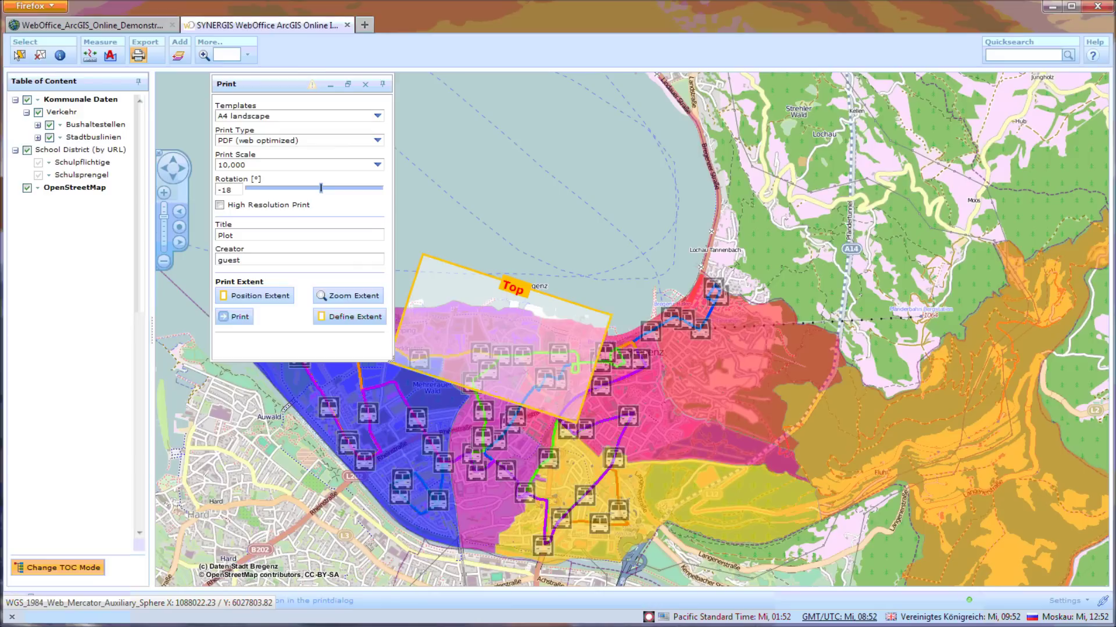
left_click(365, 84)
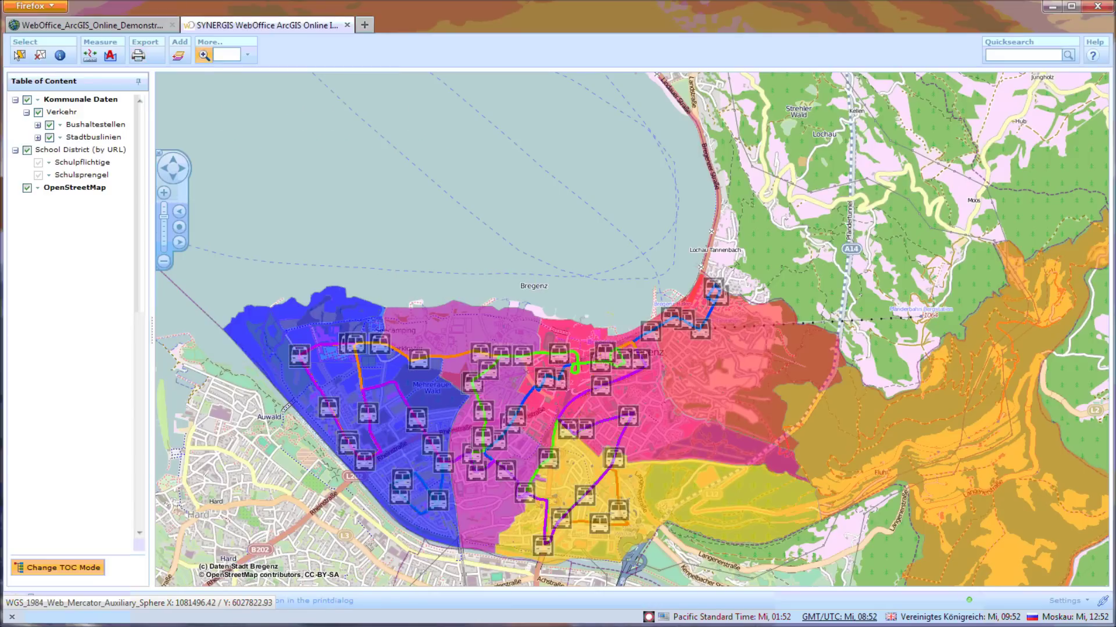